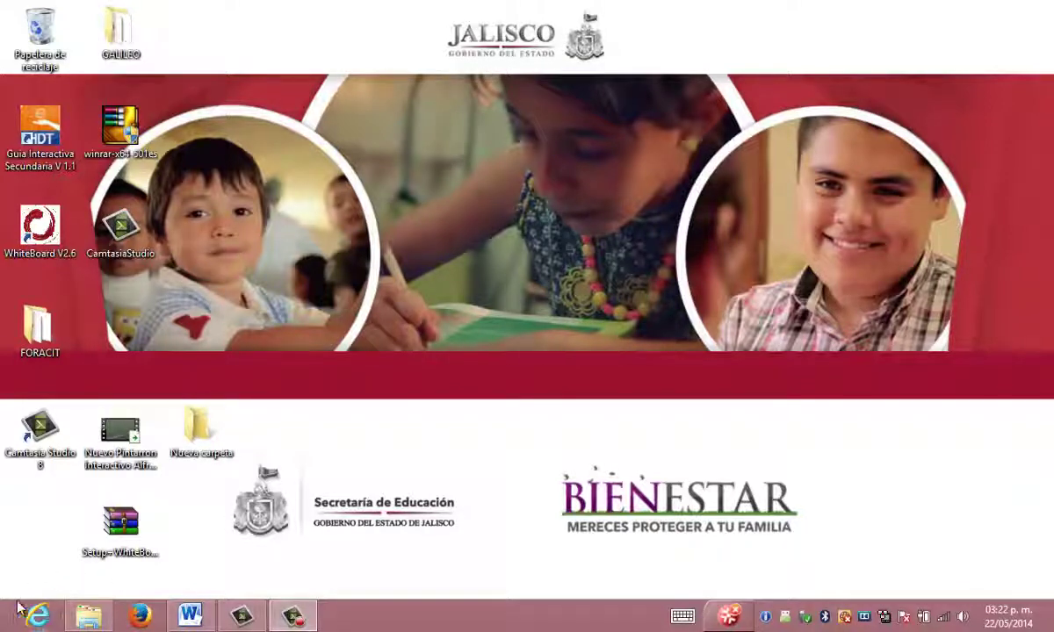
Open Firefox, search the web for "google drive" and go to the Google Drive site
click(140, 618)
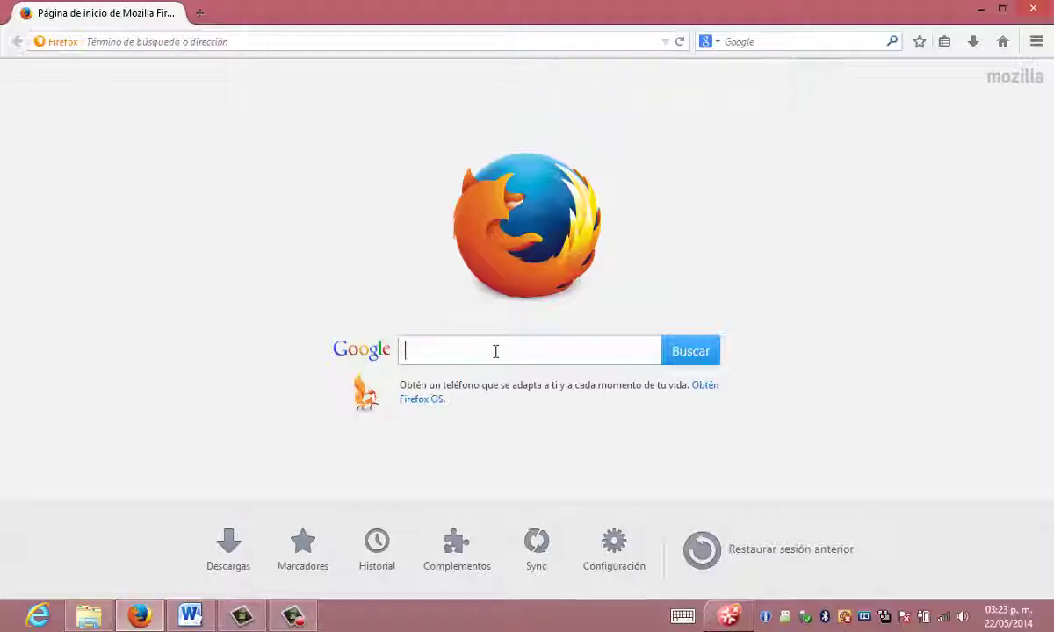
text(google drive)
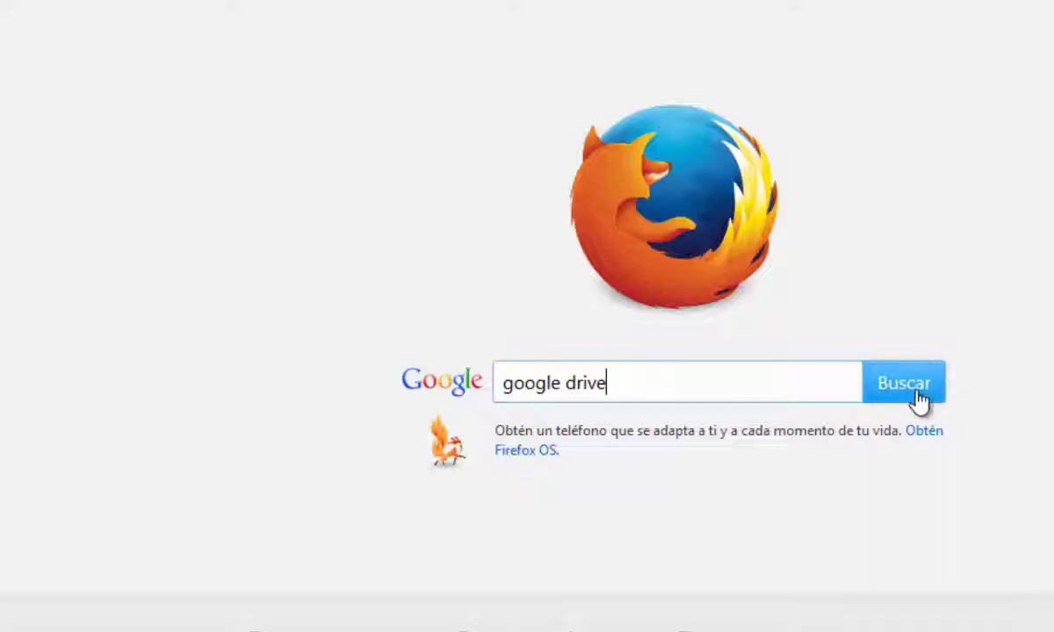
click(917, 399)
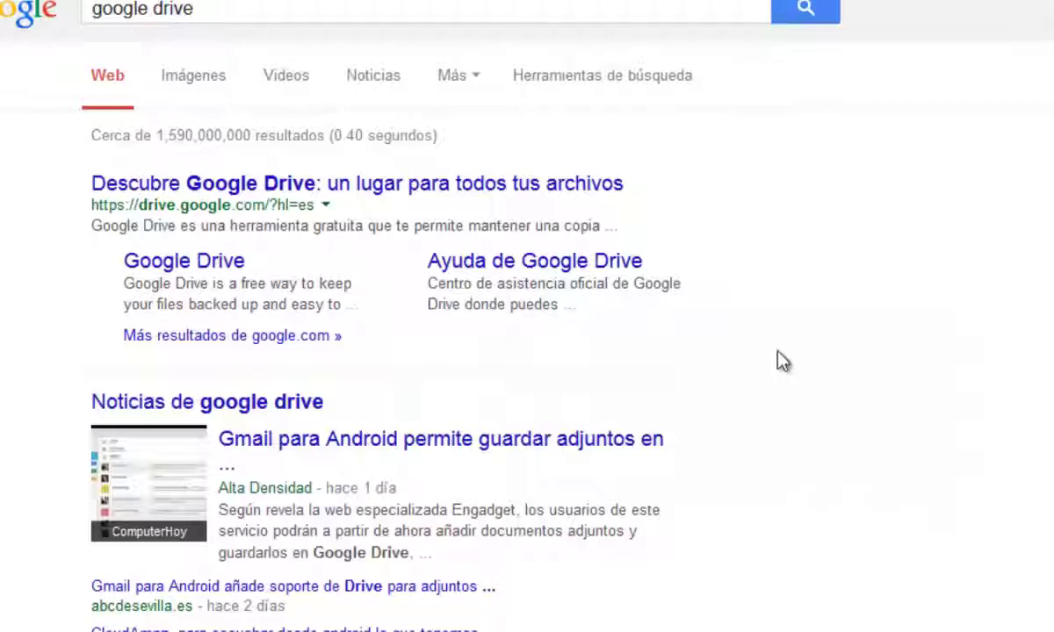
click(387, 192)
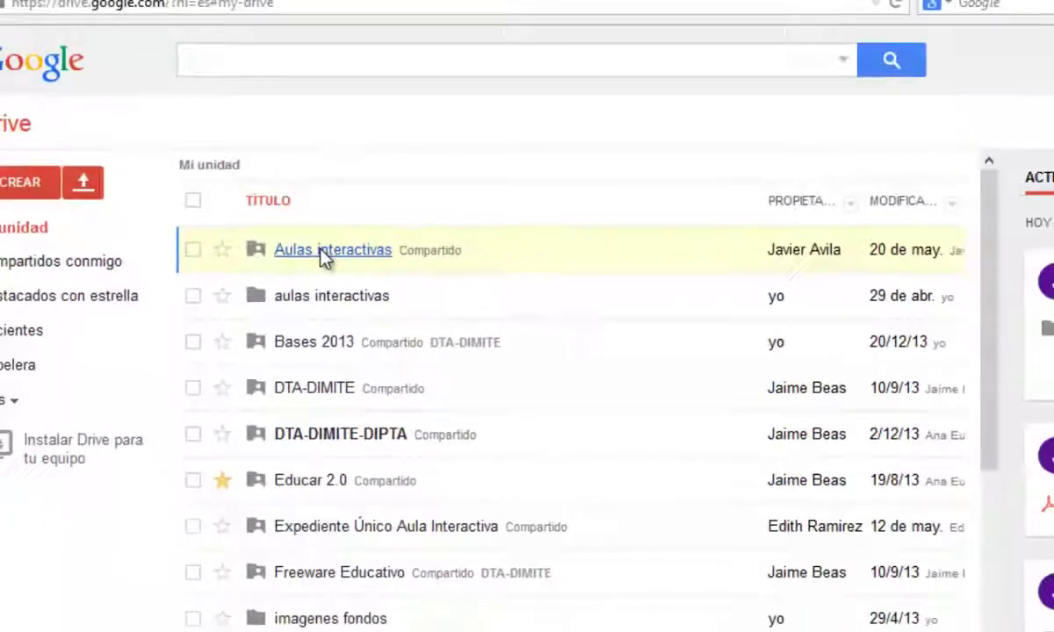
Download Setup WhiteBoard V2.7.exe from the Apoyo técnico folder inside the shared Aulas interactivas folder, accepting the unscanned file and saving it
click(327, 251)
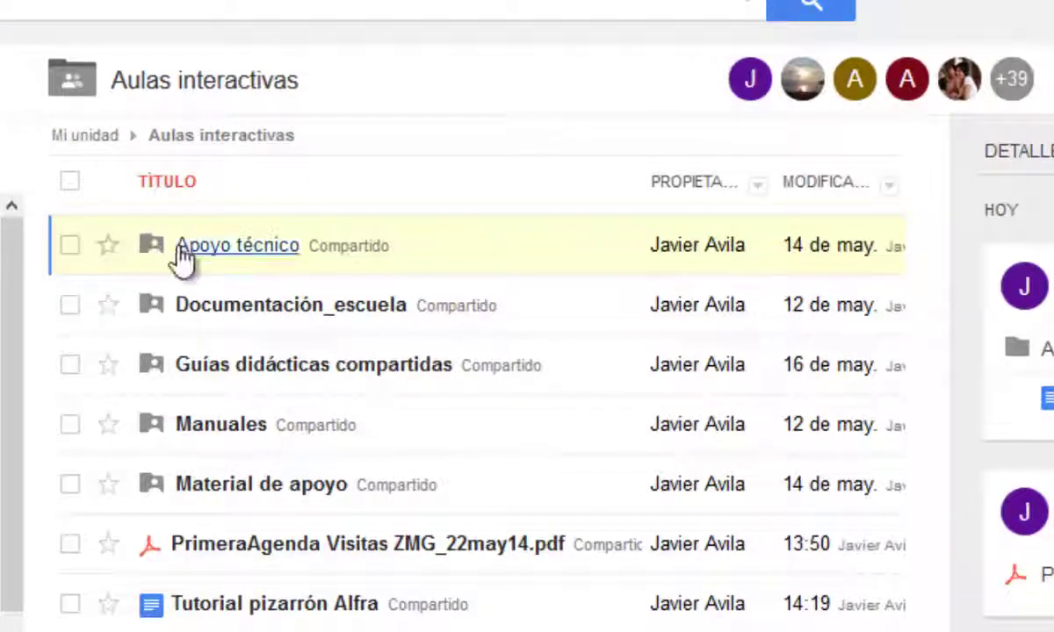
click(234, 246)
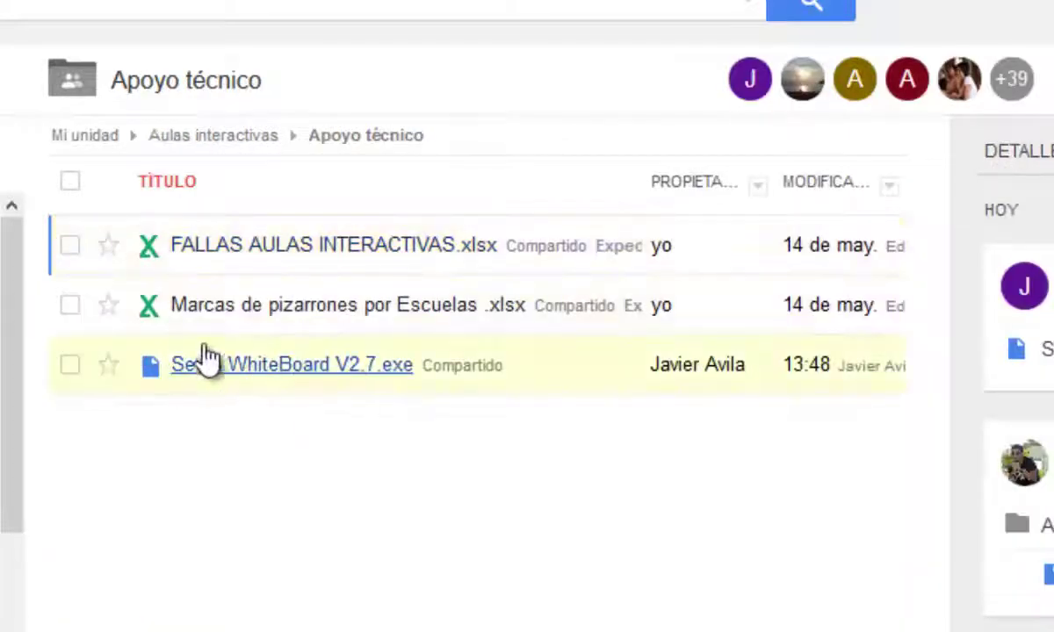
click(309, 376)
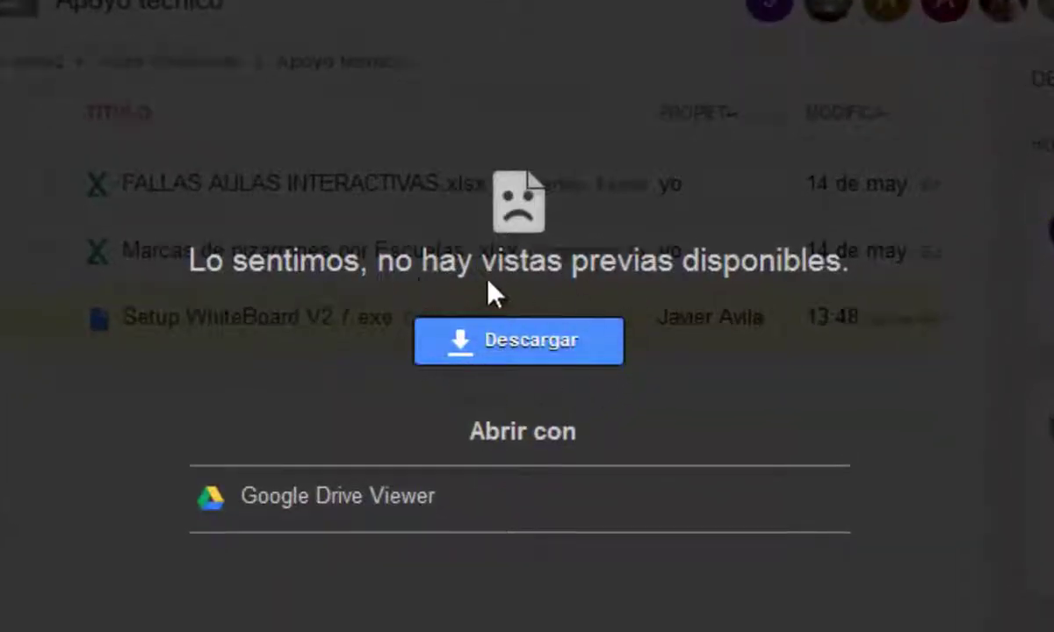
click(490, 341)
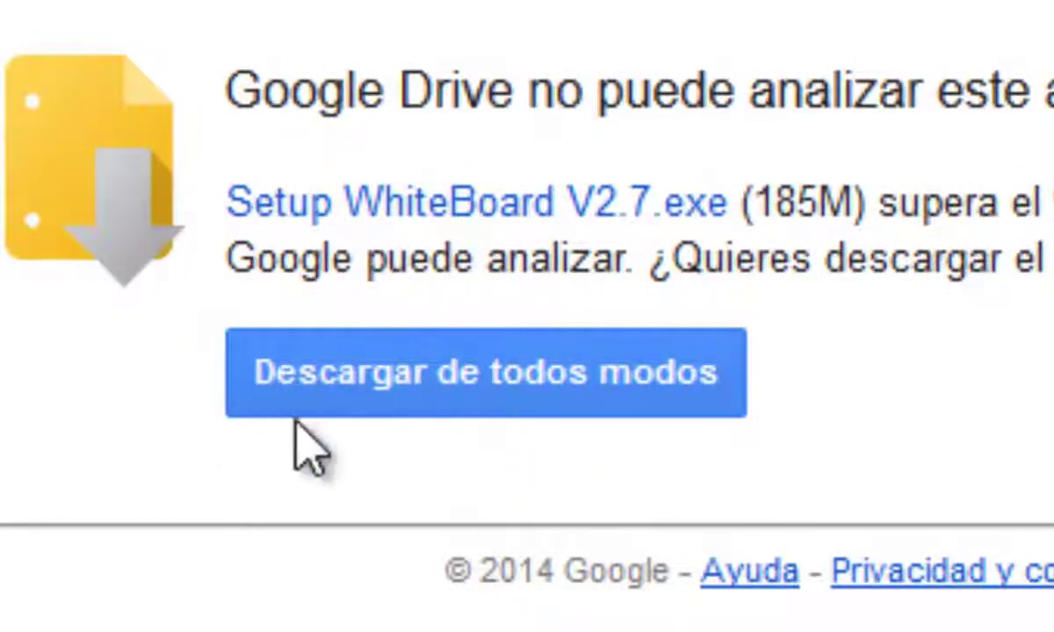
click(397, 378)
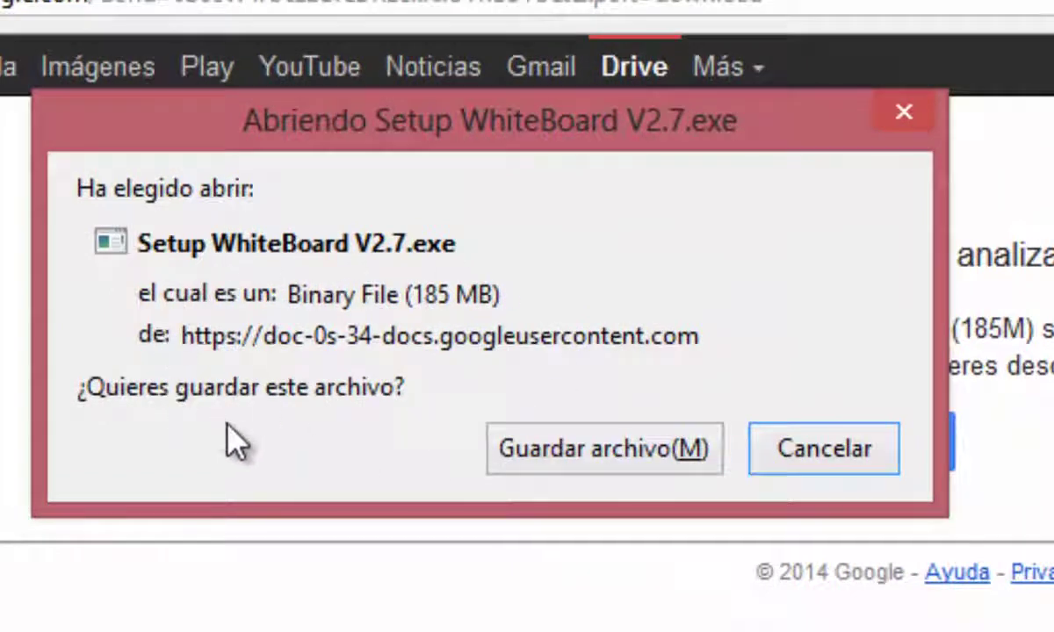
click(575, 456)
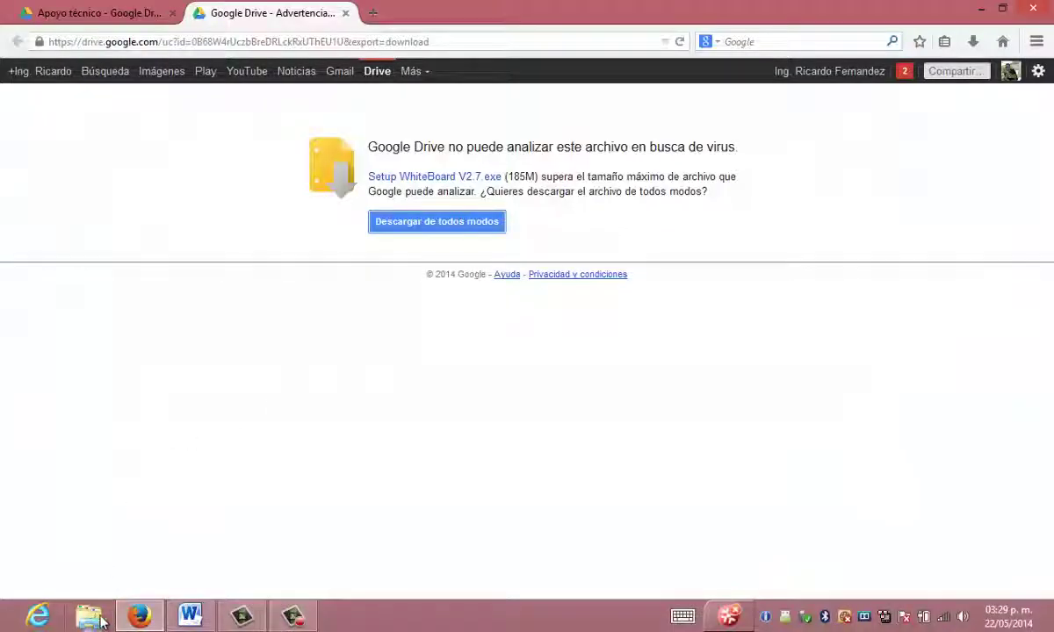
Check the Descargas folder for the WhiteBoard installer, and minimize the file and browser windows
click(88, 616)
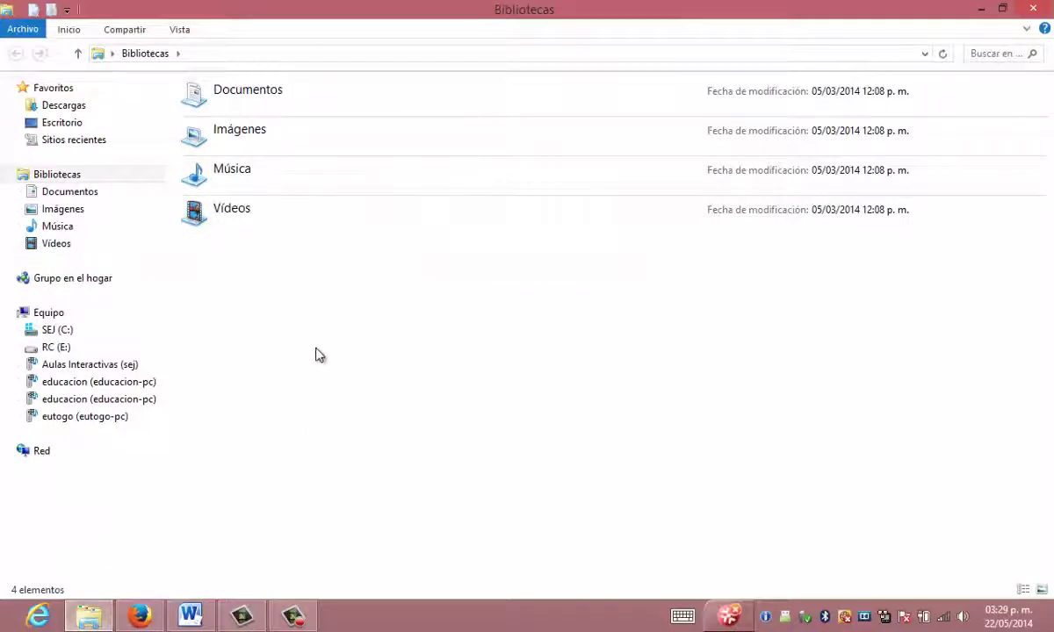
click(76, 107)
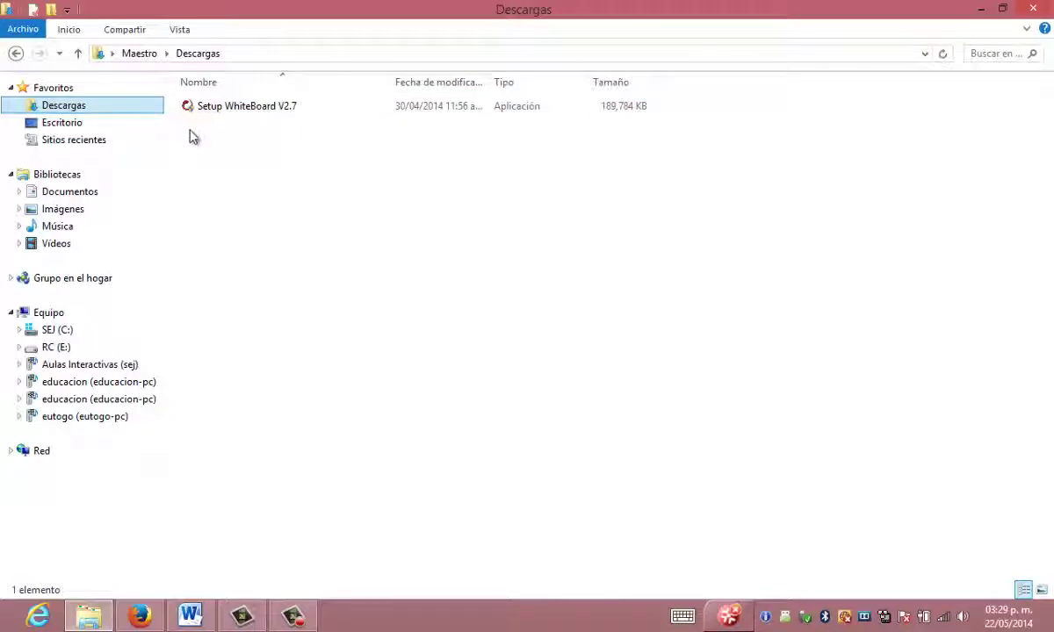
click(982, 9)
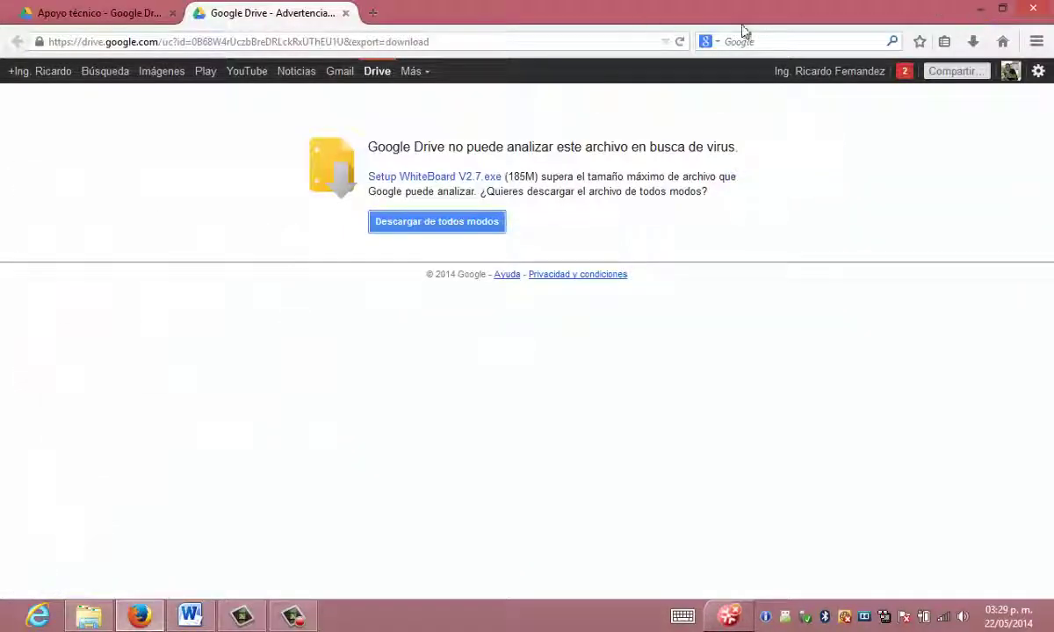
click(982, 11)
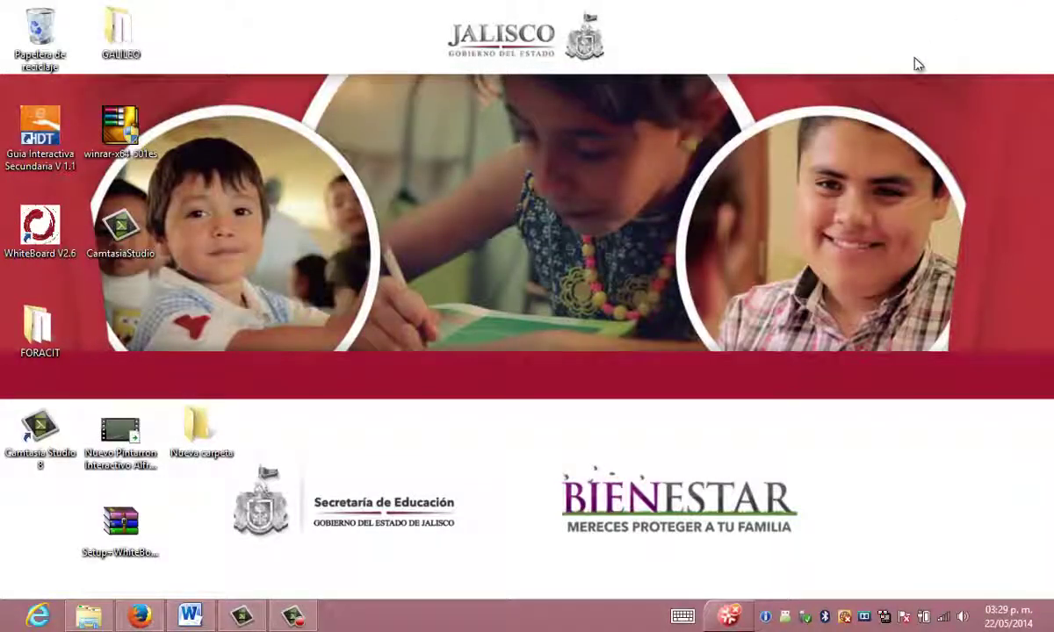
Find the Control Panel by searching for "panel de control", maximize it and open the list for uninstalling programs
mouse_move(1049, 5)
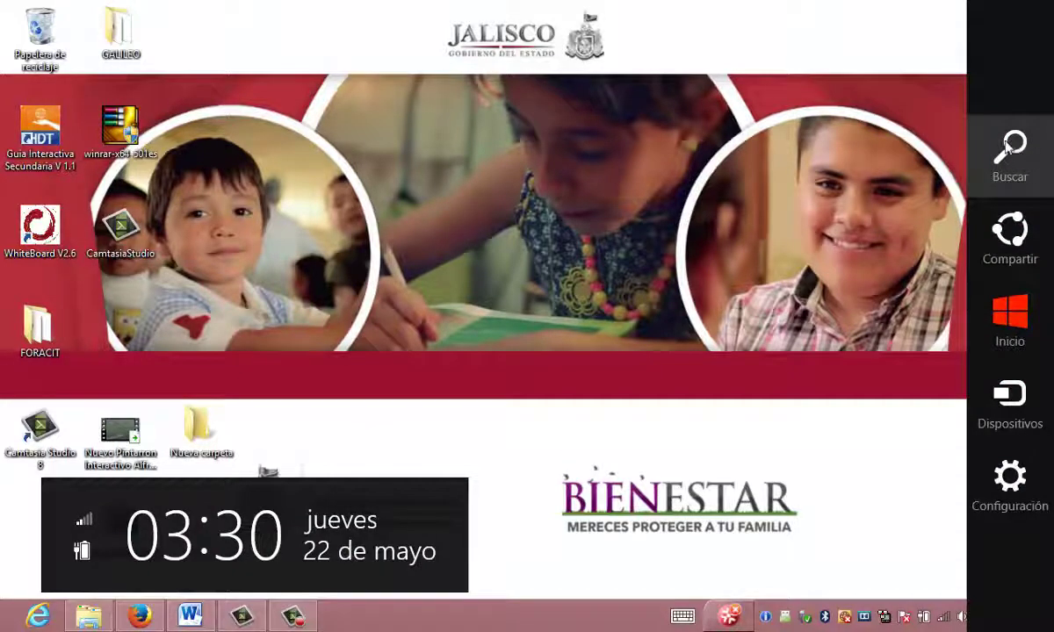
click(1018, 156)
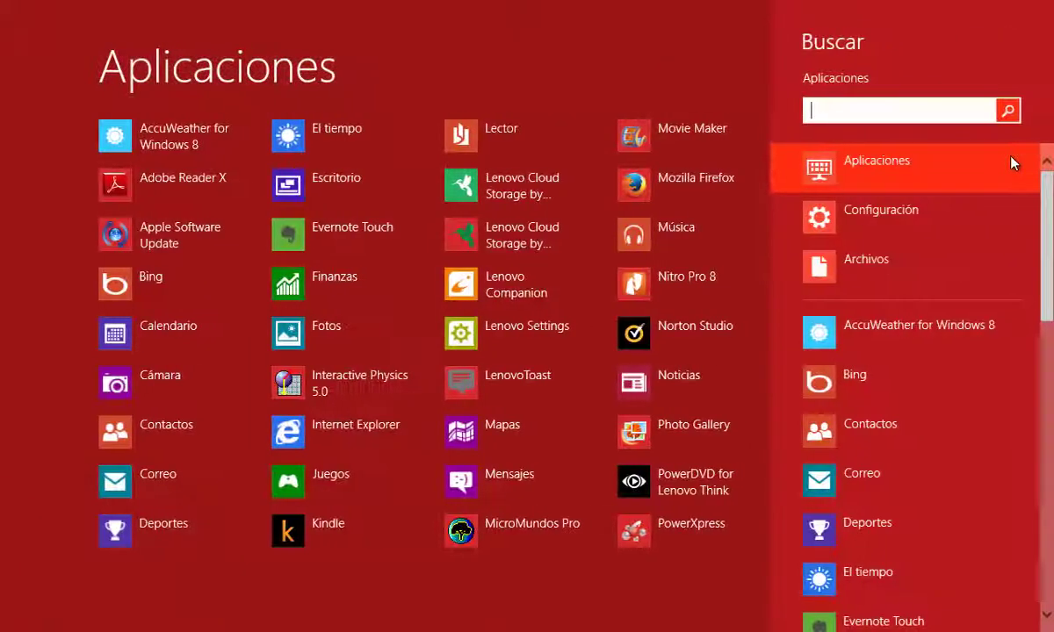
text(panel)
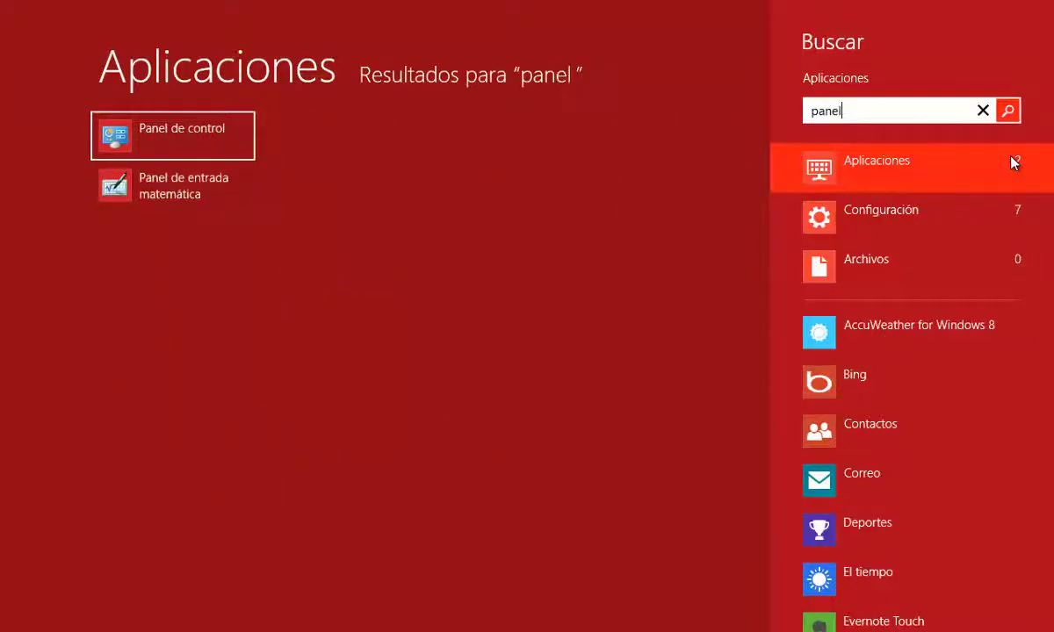
text( de control)
click(160, 139)
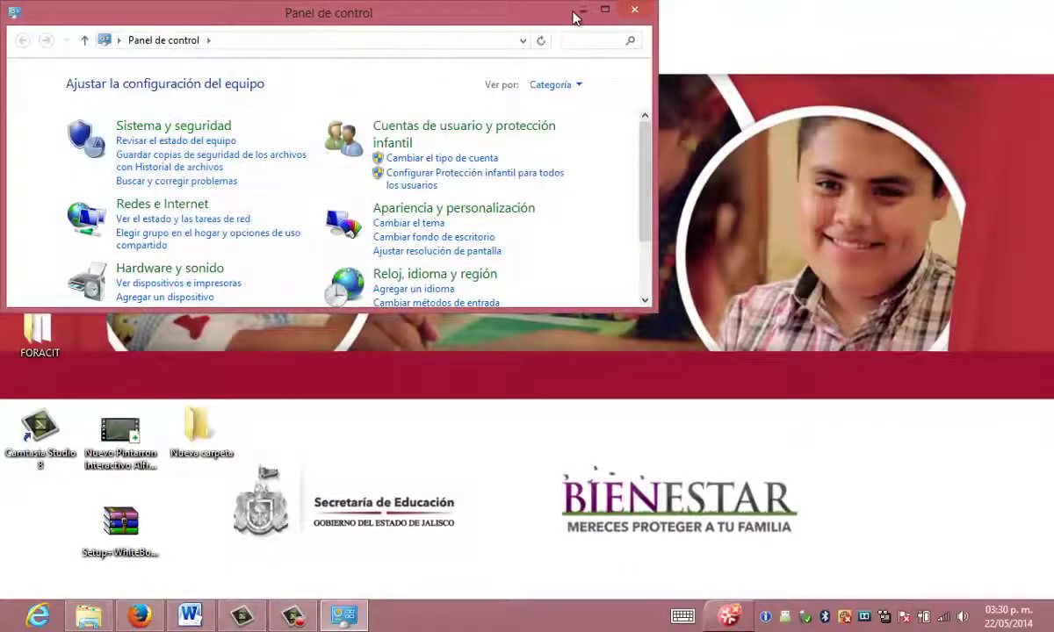
click(604, 8)
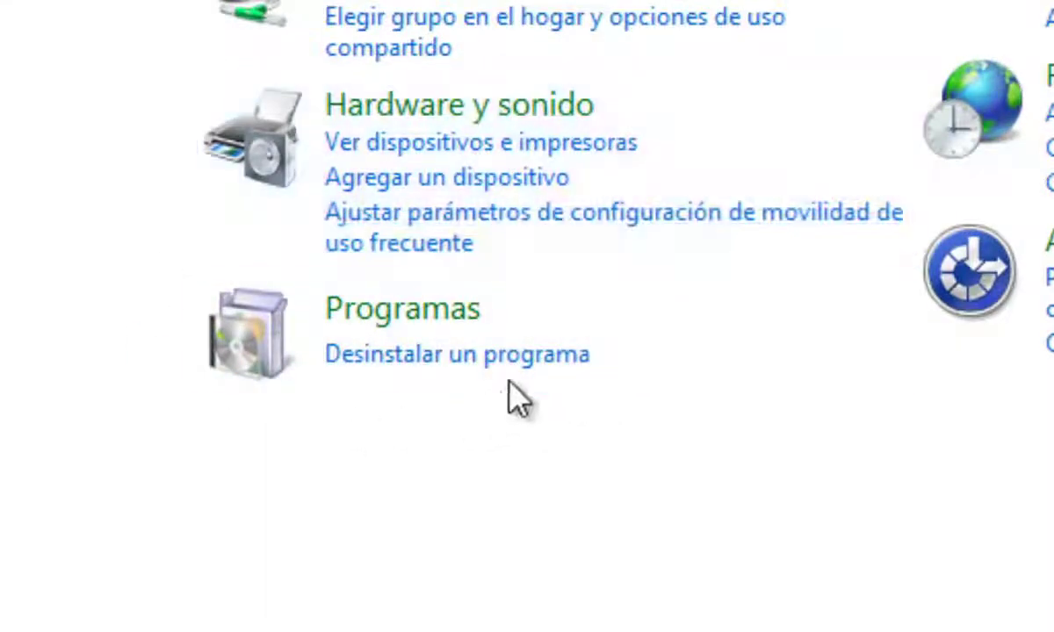
click(409, 357)
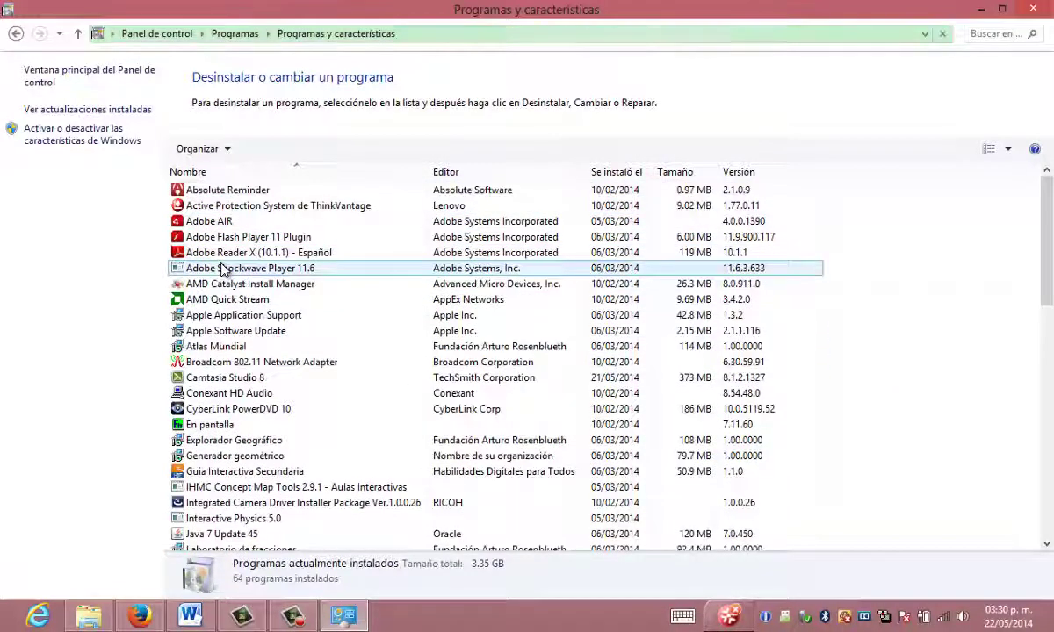
Uninstall WhiteBoard Software 2.6 with all its components and close the installed programs window
scroll(222, 270, down, 8)
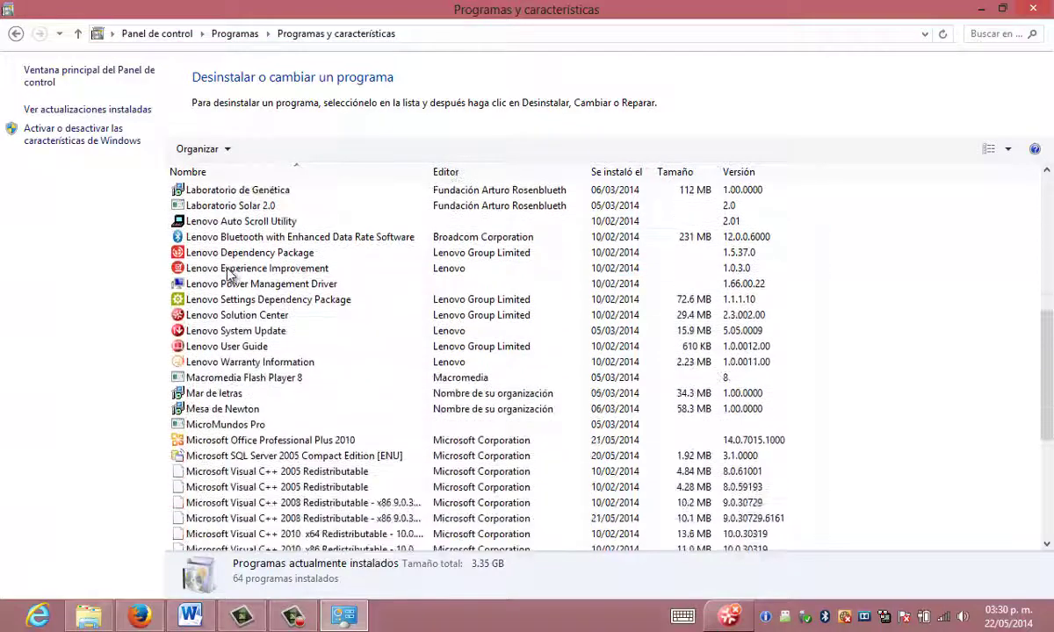
scroll(228, 274, down, 6)
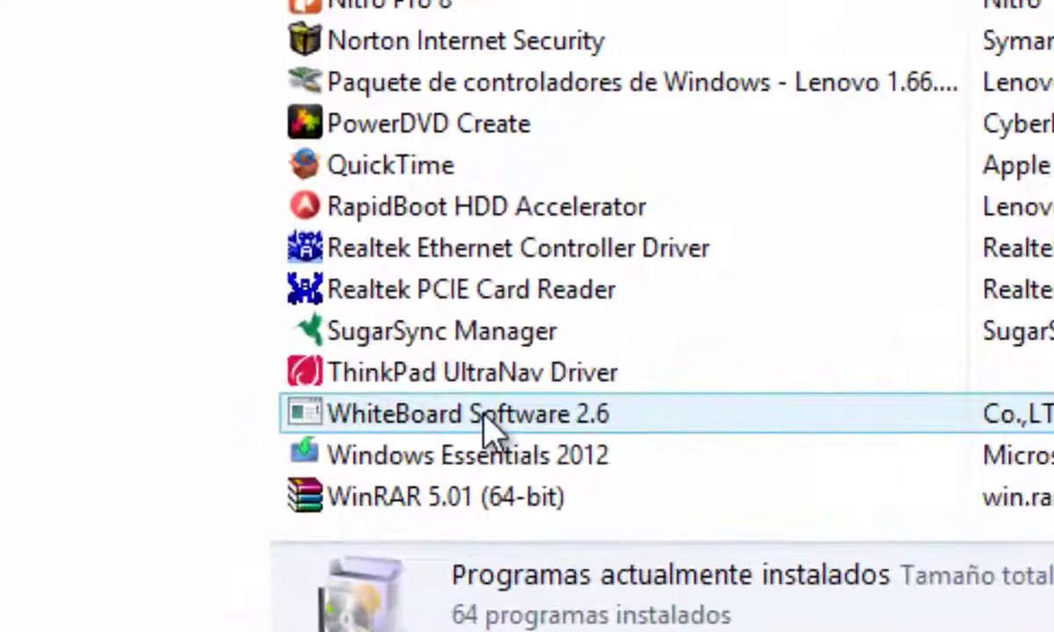
click(246, 507)
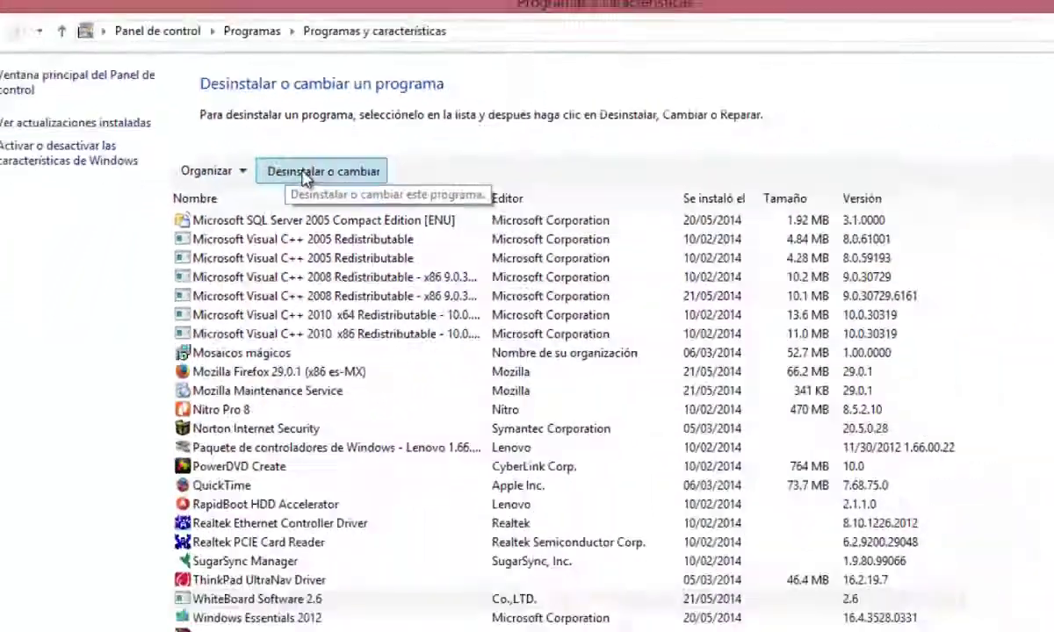
click(598, 374)
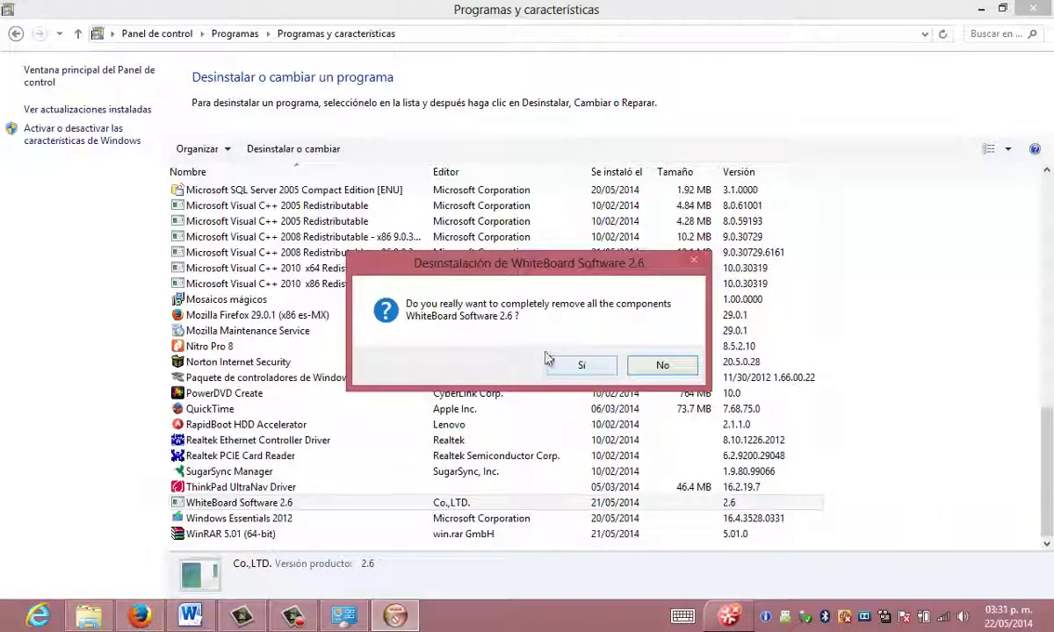
click(582, 367)
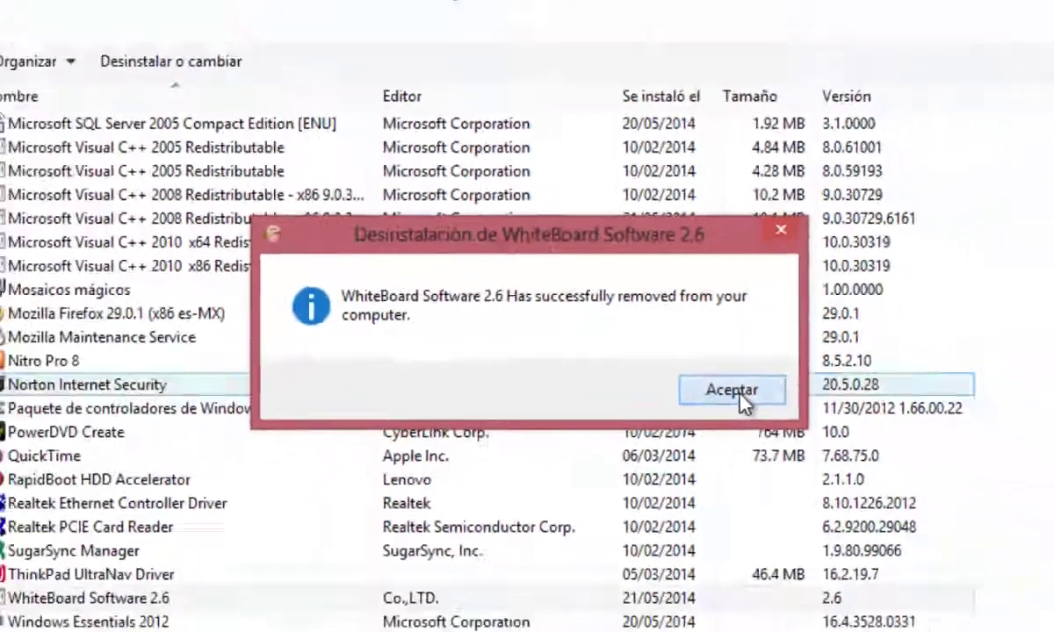
click(844, 431)
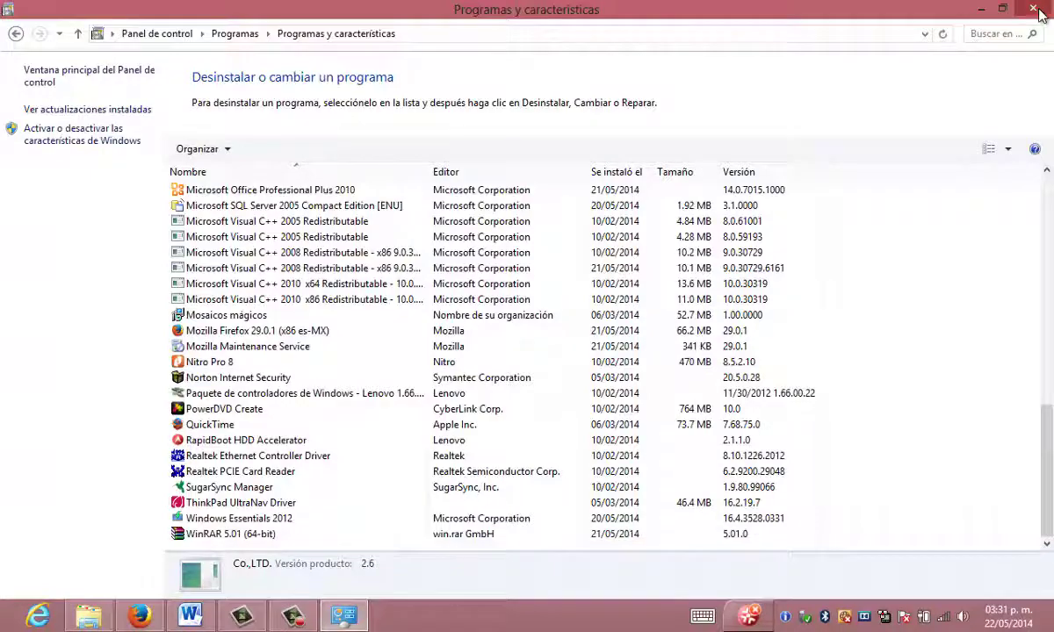
click(1037, 9)
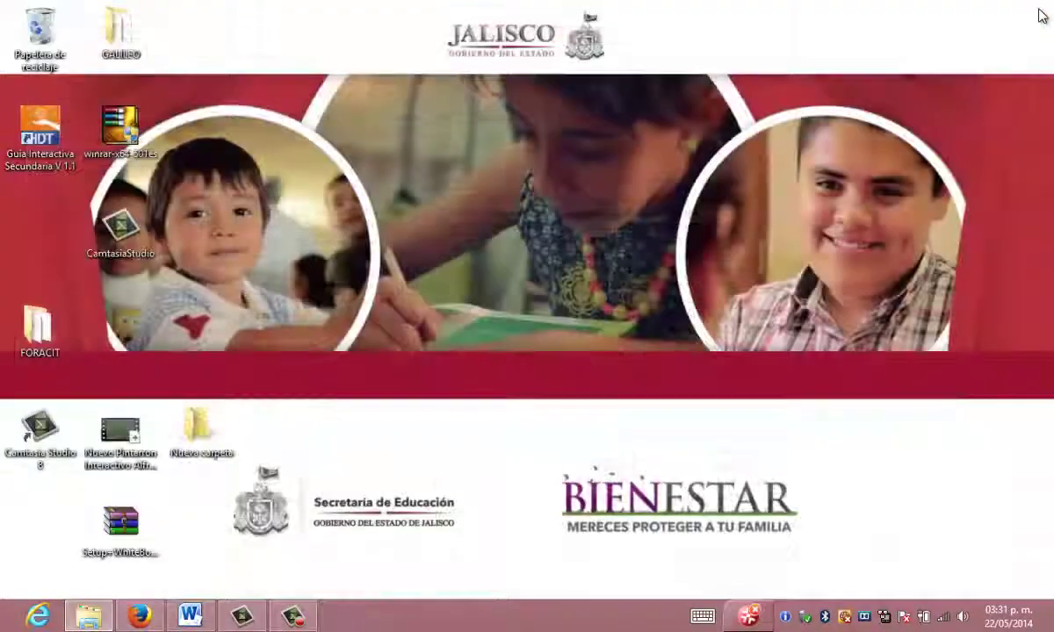
Run Setup WhiteBoard V2.7 from the Descargas folder with Spanish as the installer language
click(89, 616)
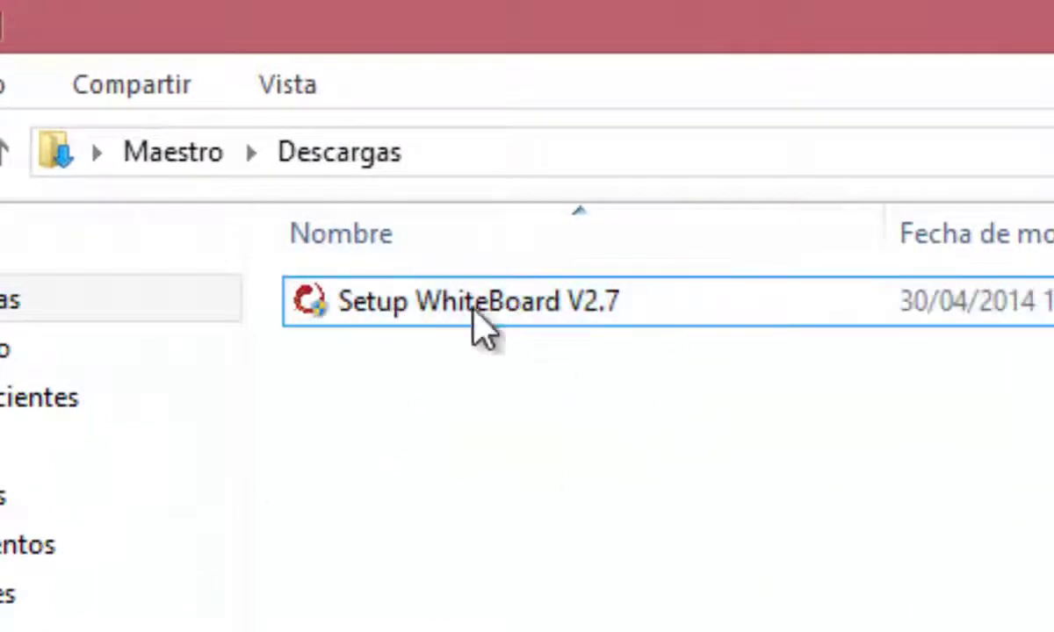
click(474, 320)
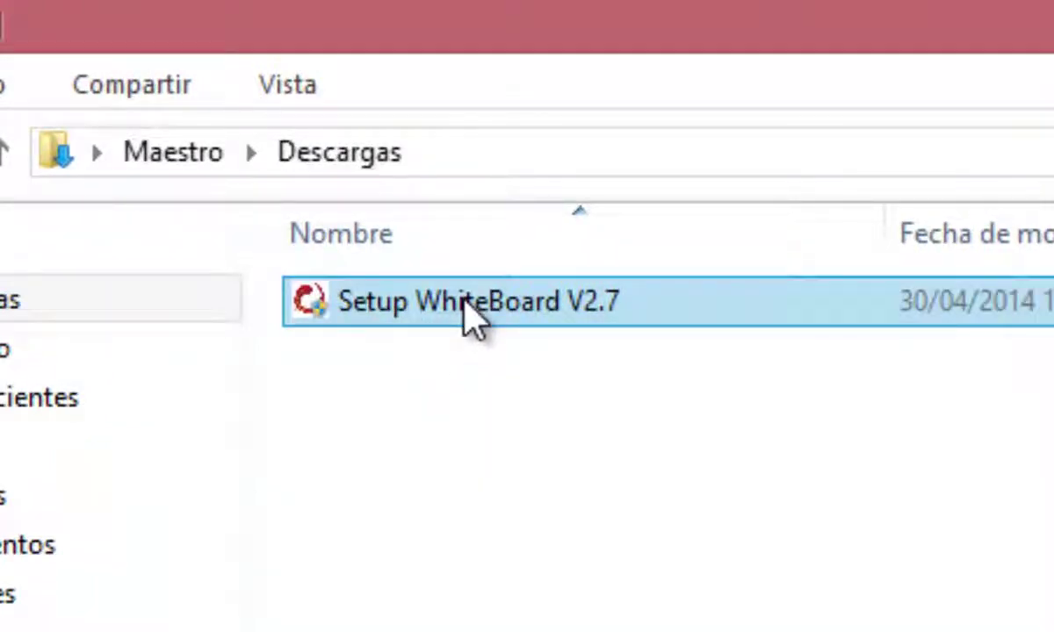
click(467, 307)
double_click(464, 300)
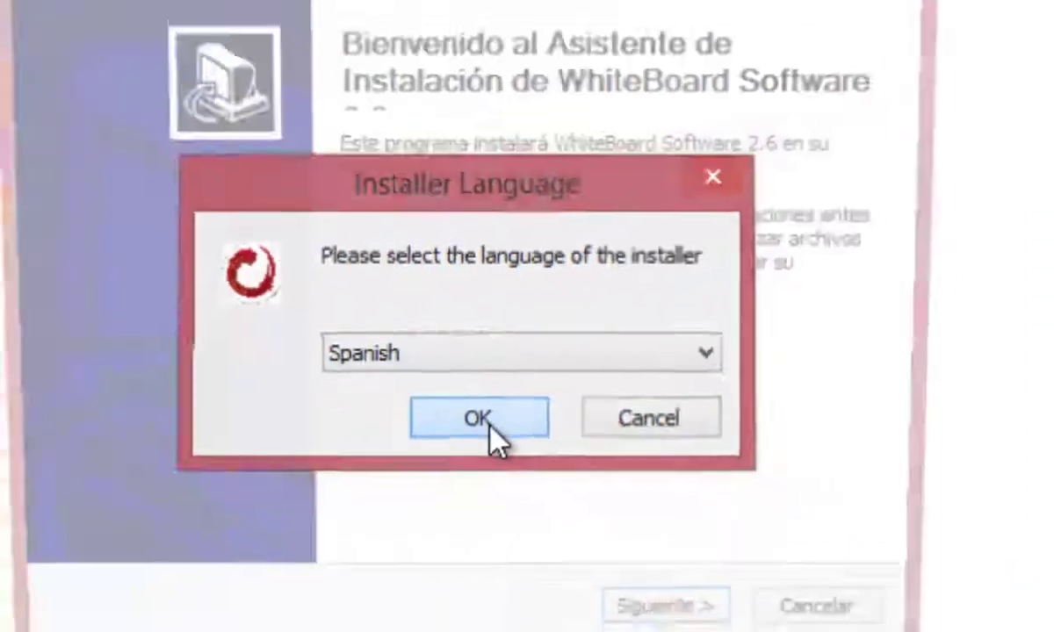
click(533, 476)
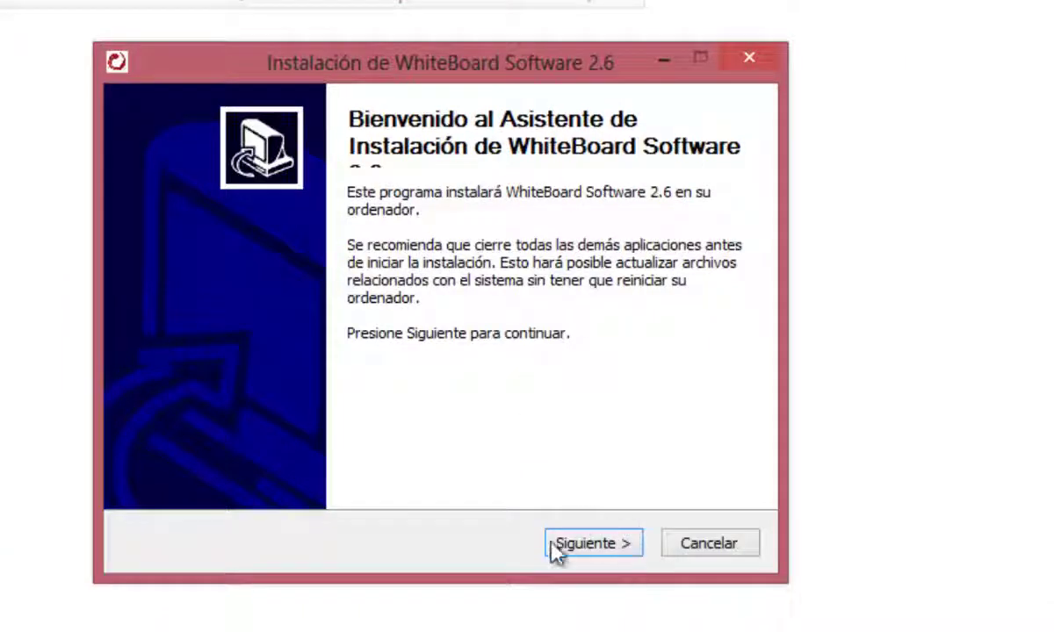
Install the IR Server and Whiteboard components in C:\Program Files (x86)\WhiteBoard, finish the wizard with program launch enabled, and close the Descargas window
click(594, 549)
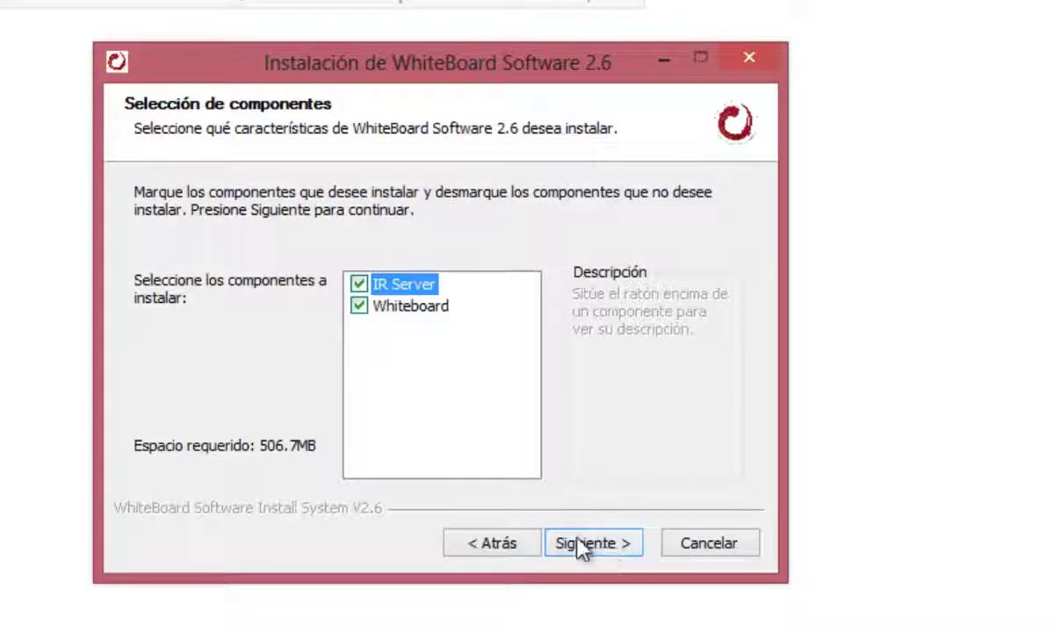
click(614, 551)
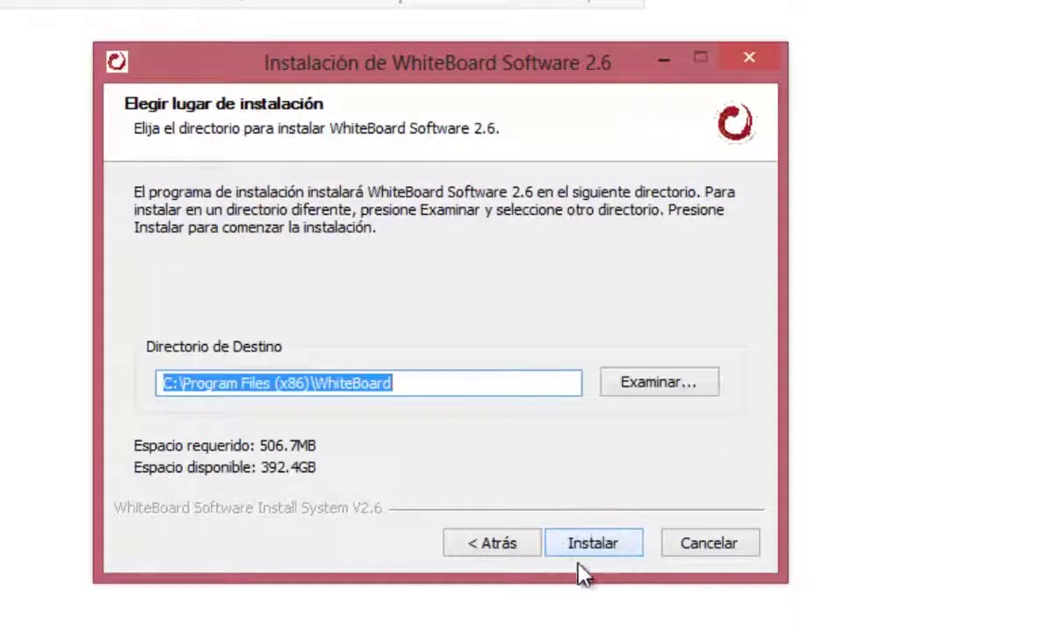
click(585, 551)
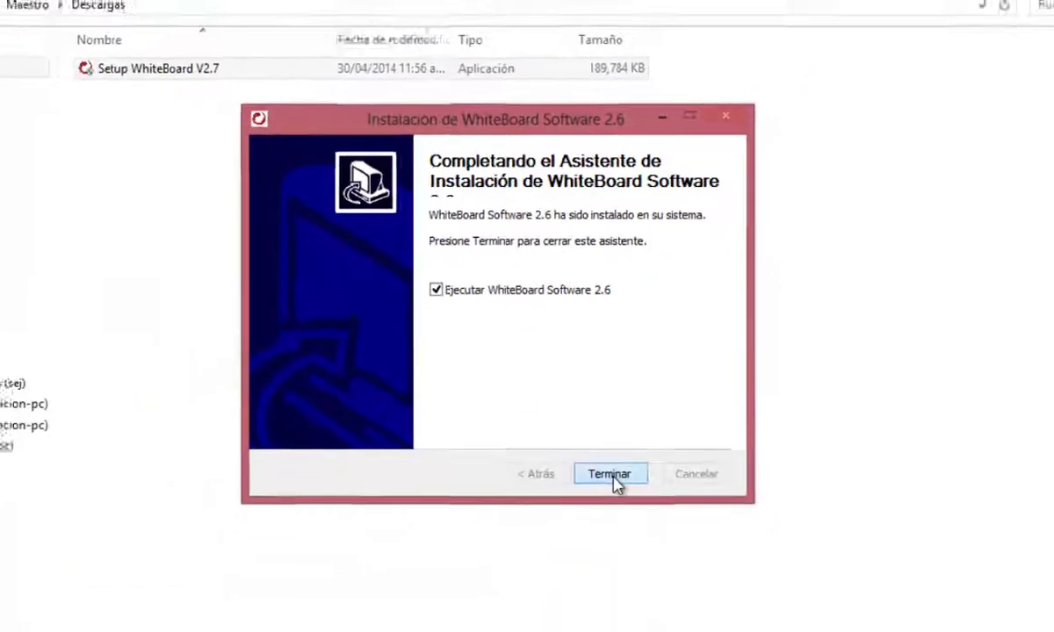
click(613, 479)
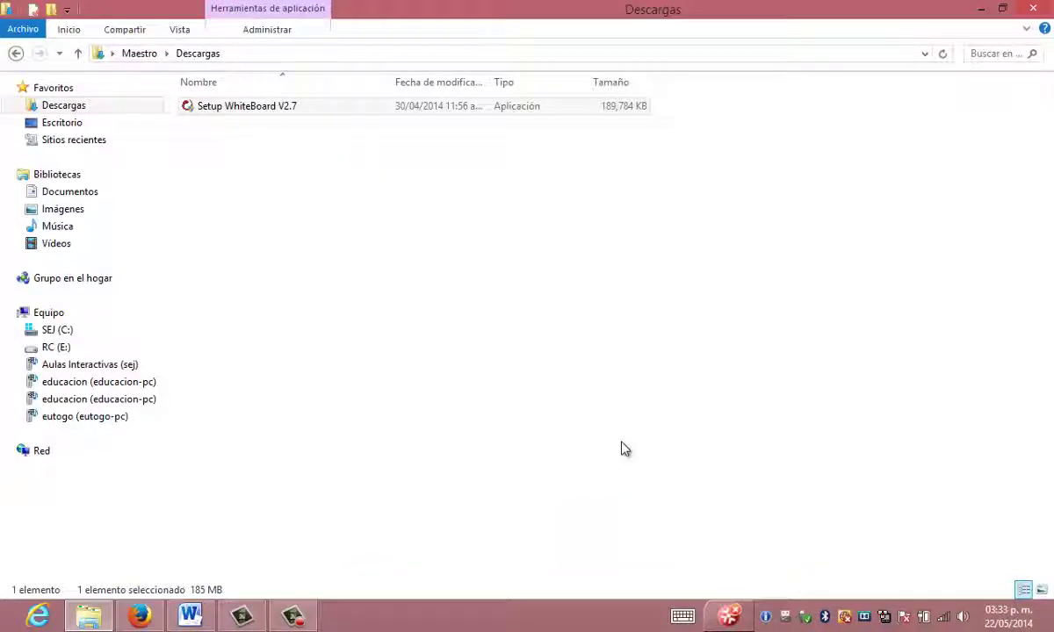
click(1034, 11)
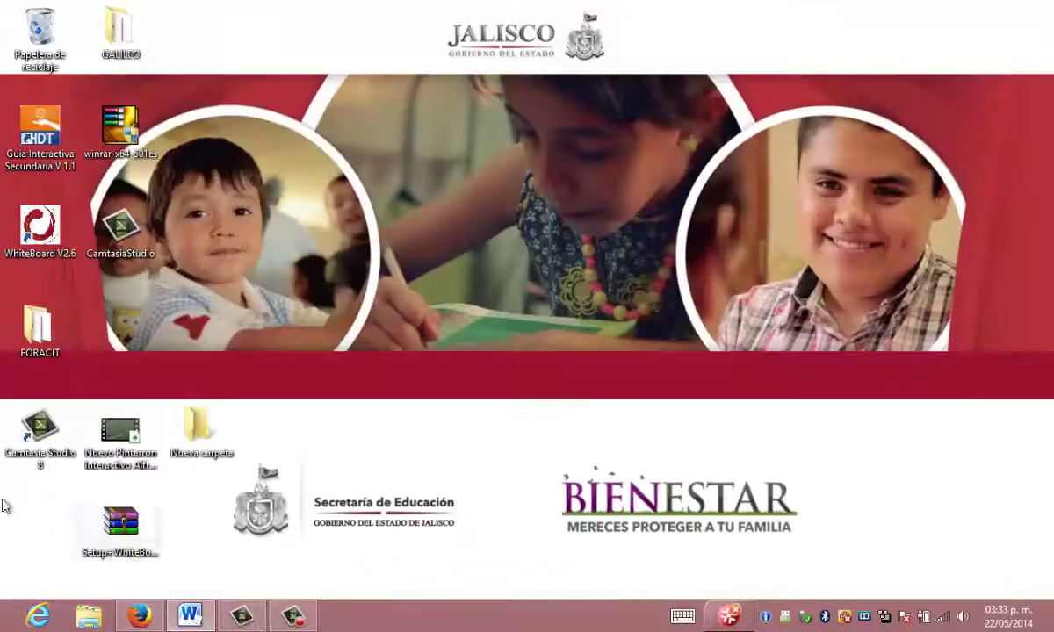